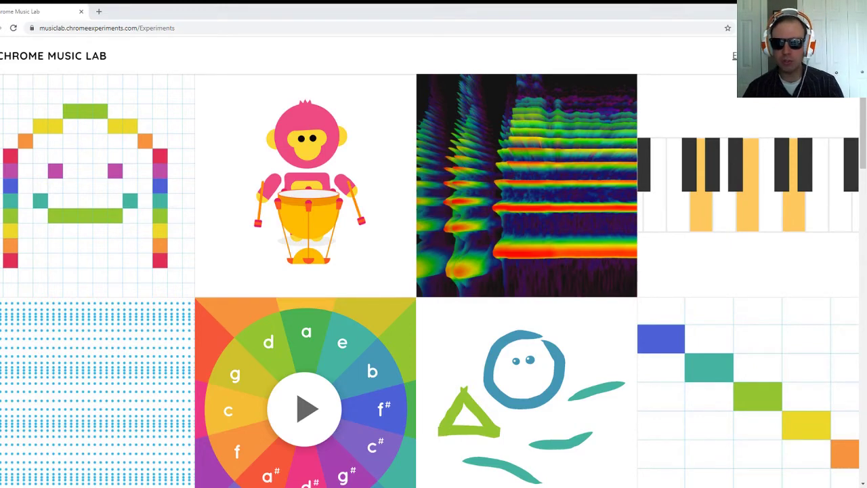
Launch Melody Maker from the Chrome Music Lab experiments page to get an empty grid at tempo 120
{"action": "left_click", "coordinate": [832, 393]}
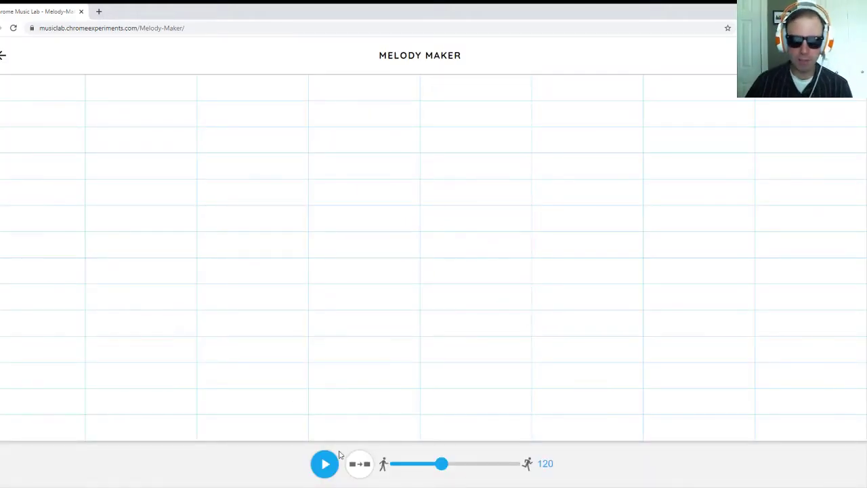
{"action": "left_click", "coordinate": [323, 464]}
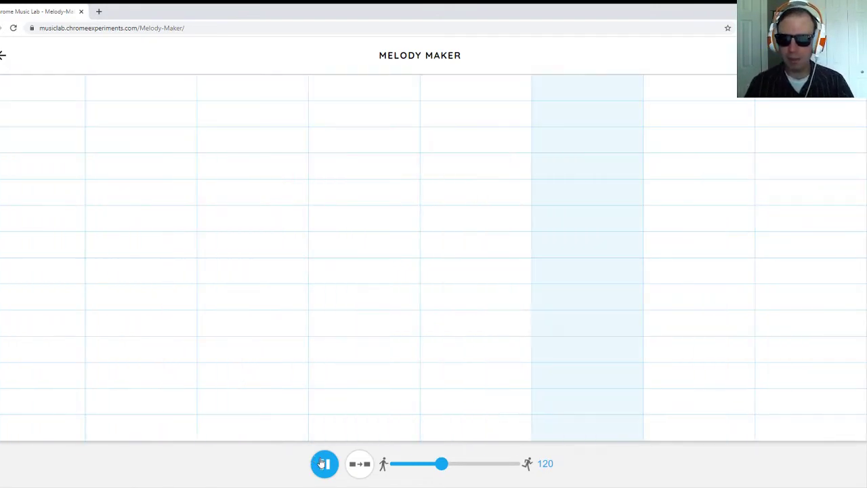
{"action": "left_click", "coordinate": [322, 463]}
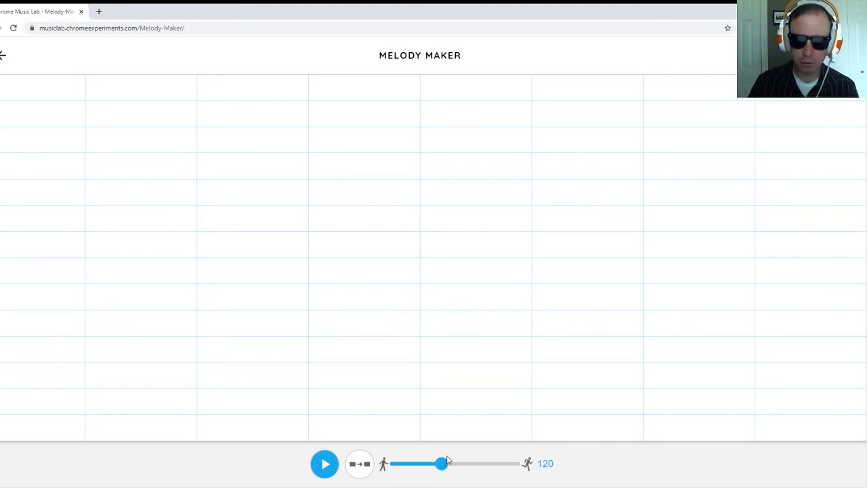
Bring the Melody Maker tempo down from 120 to 72 BPM
{"action": "left_click_drag", "start_coordinate": [444, 468], "coordinate": [503, 467]}
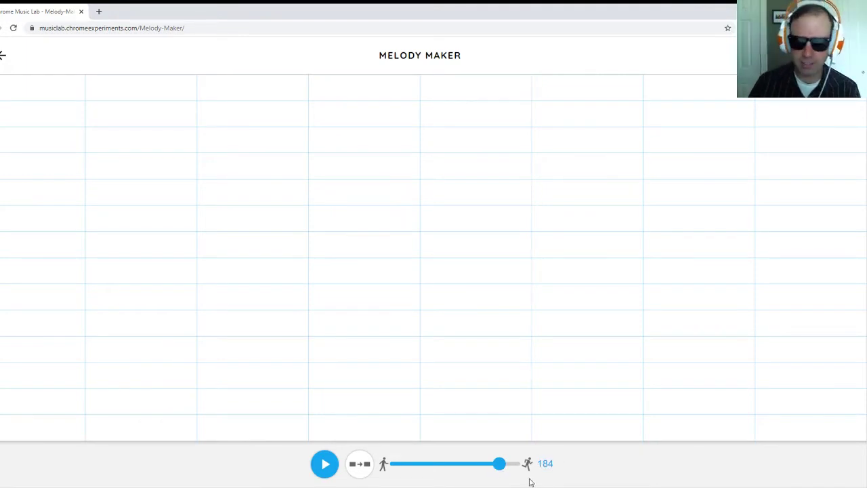
{"action": "left_click_drag", "start_coordinate": [500, 467], "coordinate": [400, 470]}
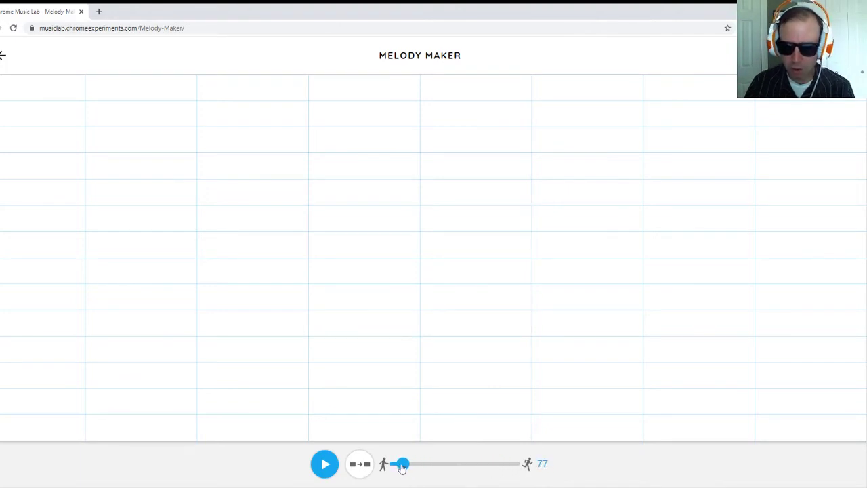
{"action": "left_click", "coordinate": [560, 467]}
{"action": "left_click", "coordinate": [560, 467]}
{"action": "left_click", "coordinate": [560, 467]}
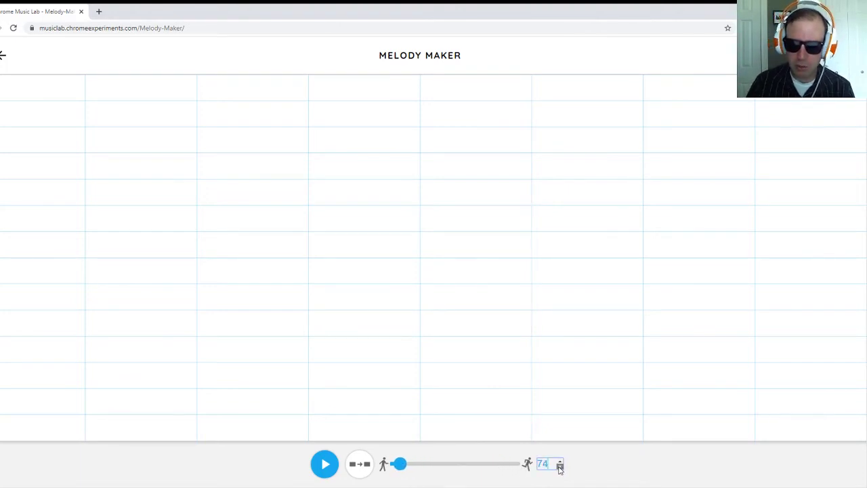
{"action": "left_click", "coordinate": [560, 467]}
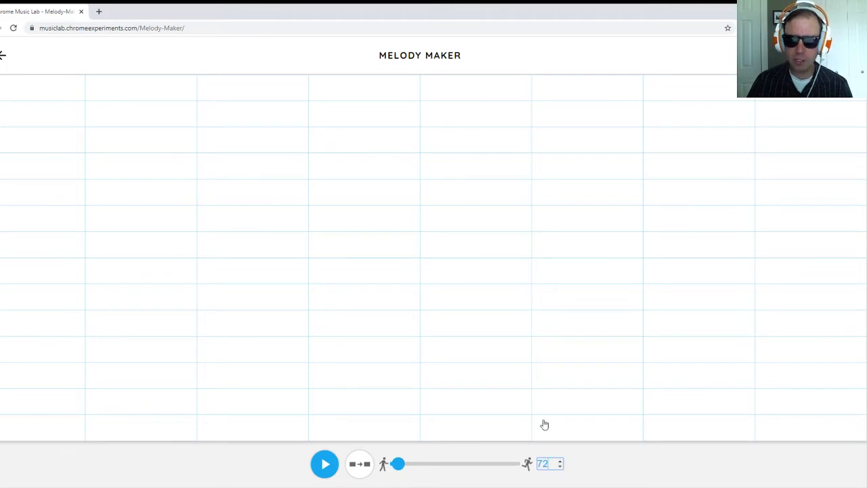
{"action": "left_click", "coordinate": [326, 464]}
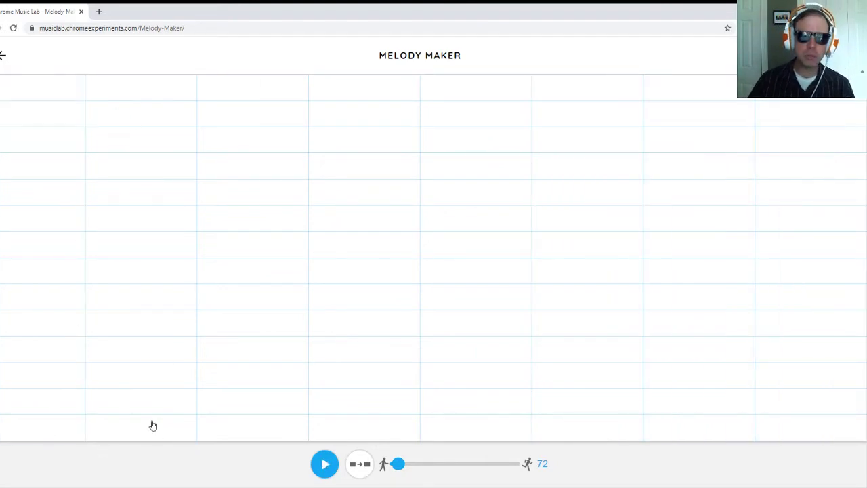
Place one note in each of the eight columns, rising red, orange, yellow, green, teal, blue, magenta, red
{"action": "left_click", "coordinate": [46, 429]}
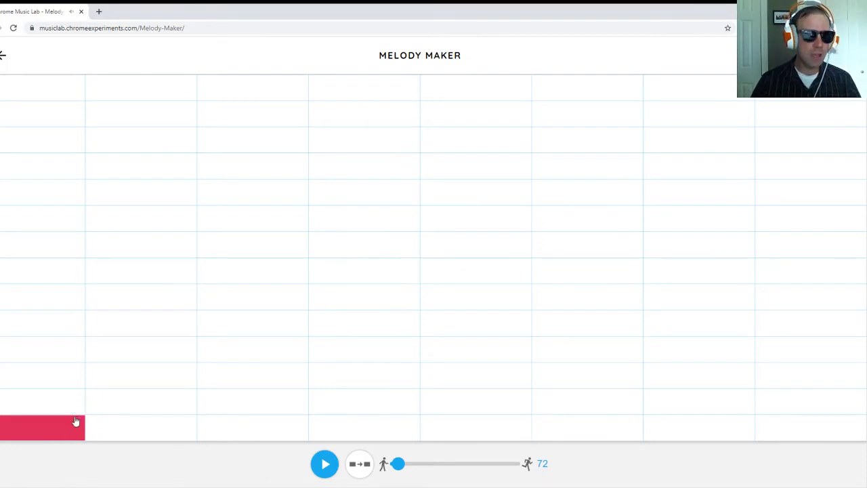
{"action": "left_click", "coordinate": [115, 407]}
{"action": "left_click", "coordinate": [270, 381]}
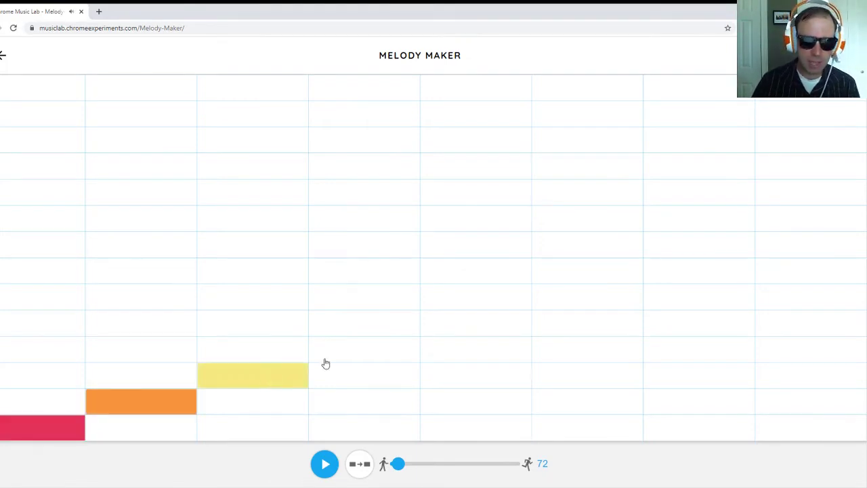
{"action": "left_click", "coordinate": [365, 357]}
{"action": "left_click", "coordinate": [436, 325]}
{"action": "left_click", "coordinate": [608, 298]}
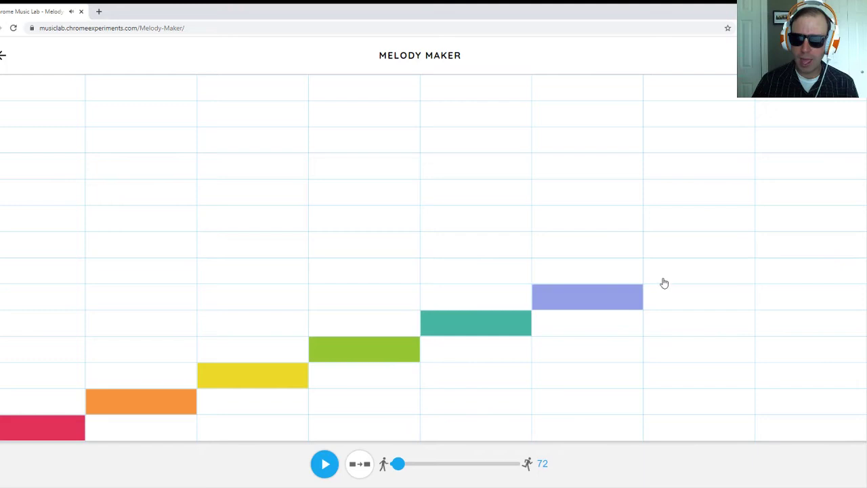
{"action": "left_click", "coordinate": [704, 272]}
{"action": "left_click", "coordinate": [811, 243]}
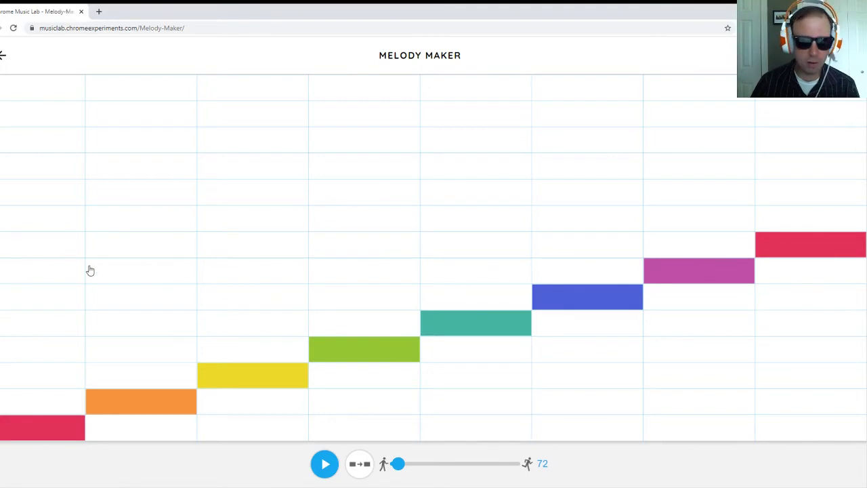
Raise the first seven notes so the scale climbs from the final red pitch up to magenta at the top row
{"action": "left_click", "coordinate": [50, 252]}
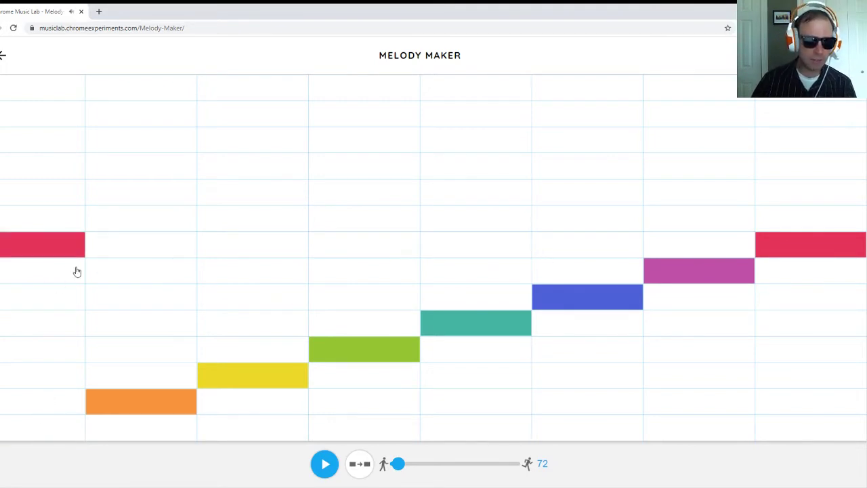
{"action": "left_click", "coordinate": [120, 221]}
{"action": "left_click", "coordinate": [243, 190]}
{"action": "left_click", "coordinate": [397, 163]}
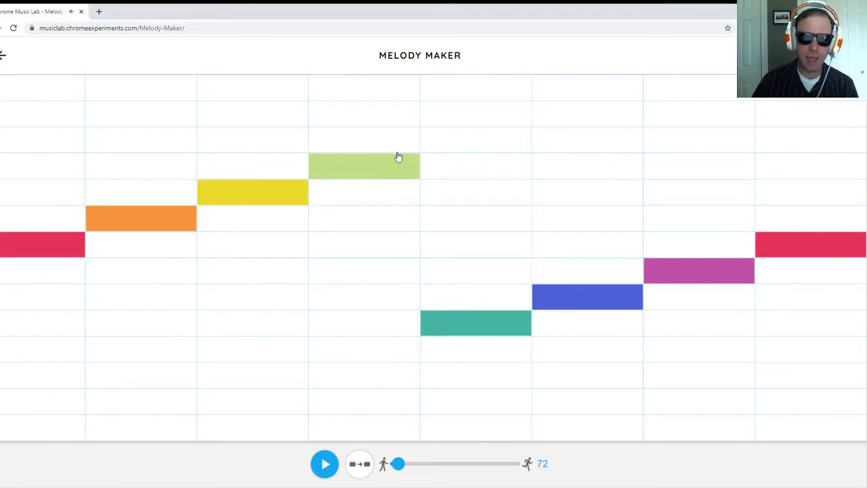
{"action": "left_click", "coordinate": [454, 141]}
{"action": "left_click", "coordinate": [589, 114]}
{"action": "left_click", "coordinate": [675, 92]}
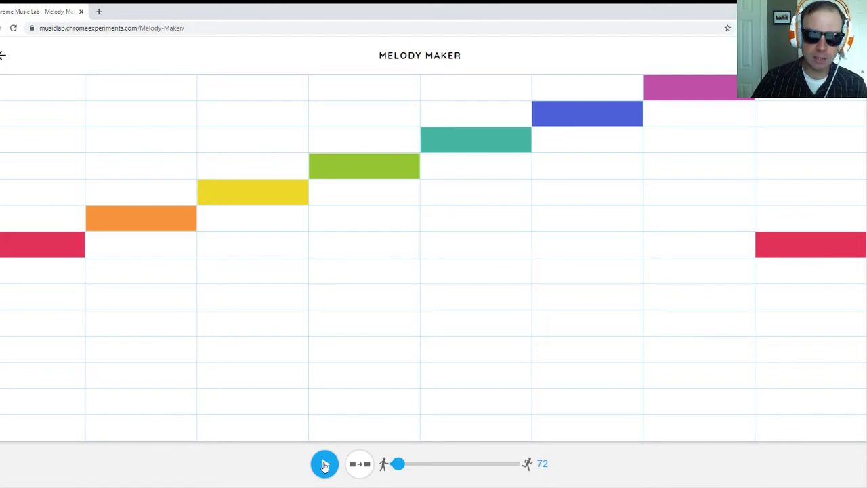
Play the melody once, then lower columns 2, 4, 6 and 7 to green, blue, yellow and green
{"action": "left_click", "coordinate": [324, 465]}
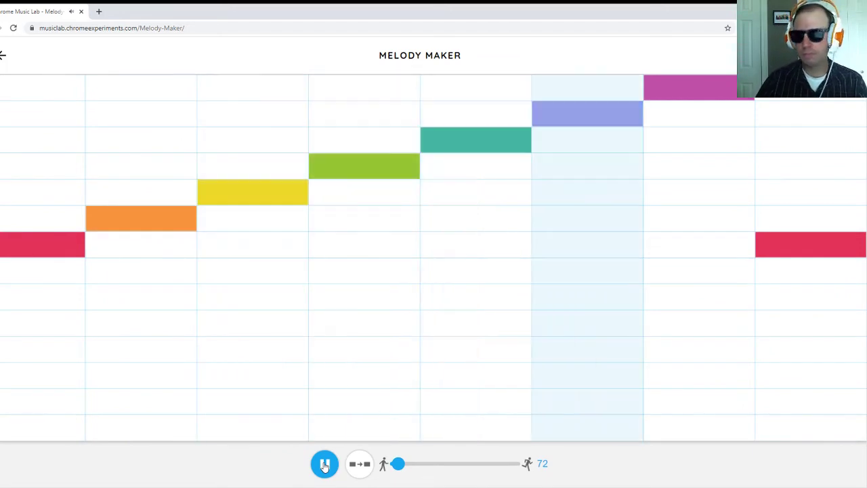
{"action": "left_click", "coordinate": [324, 464]}
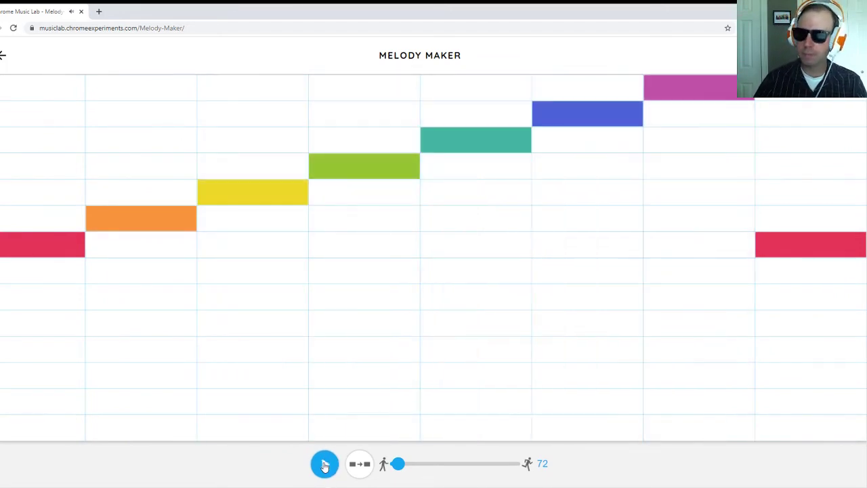
{"action": "left_click", "coordinate": [158, 355]}
{"action": "left_click", "coordinate": [400, 298]}
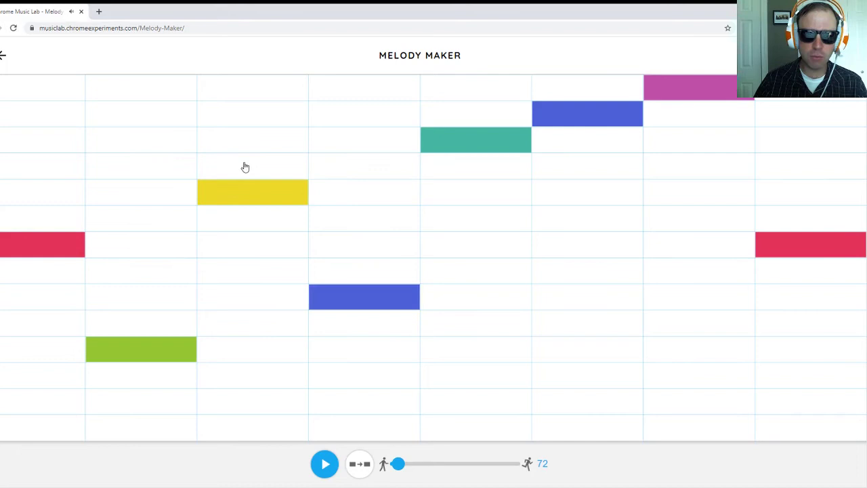
{"action": "left_click", "coordinate": [582, 374]}
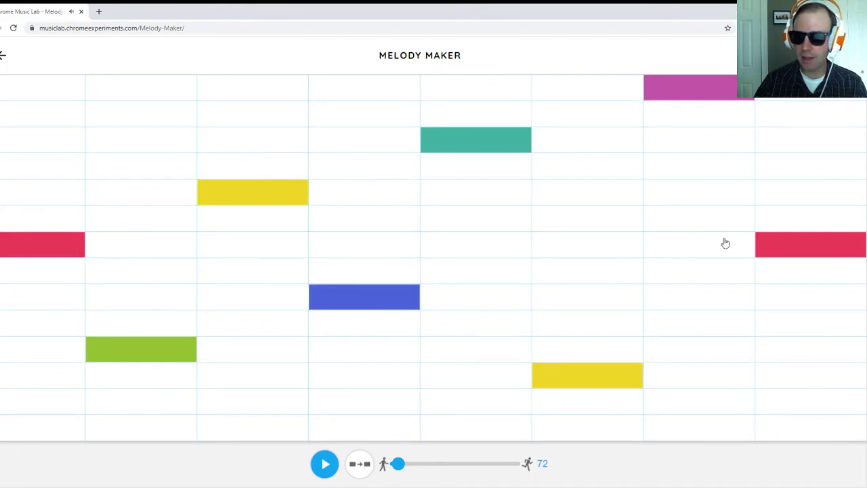
{"action": "left_click", "coordinate": [722, 324]}
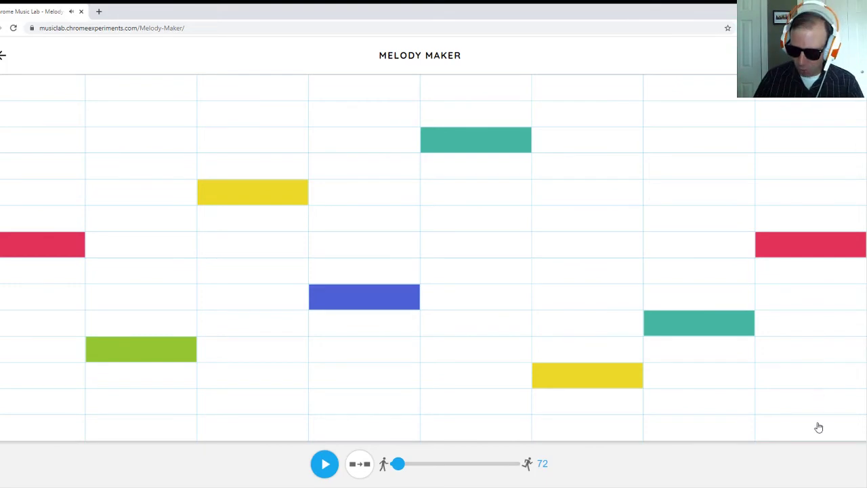
Drop the last note to the orange pitch and play the reworked melody through
{"action": "left_click", "coordinate": [811, 397]}
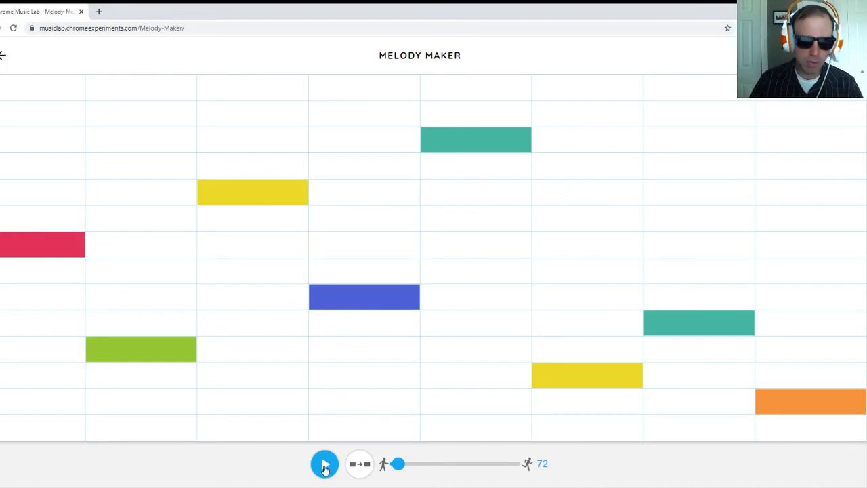
{"action": "left_click", "coordinate": [324, 466]}
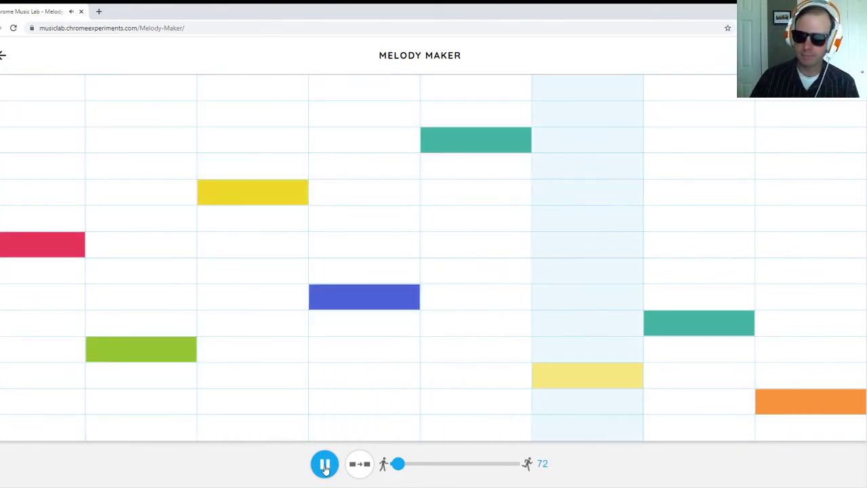
{"action": "left_click", "coordinate": [325, 466]}
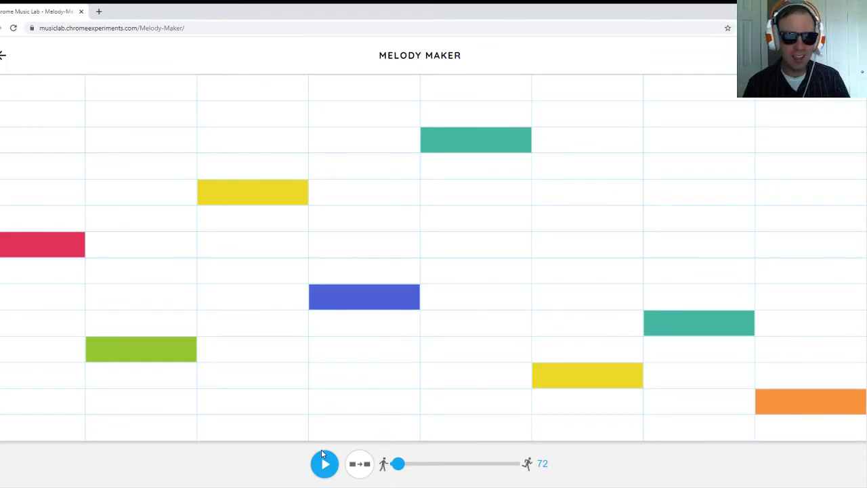
Turn on harmony so grey notes appear under each melody note, and play the two-voice tune twice
{"action": "left_click", "coordinate": [359, 463]}
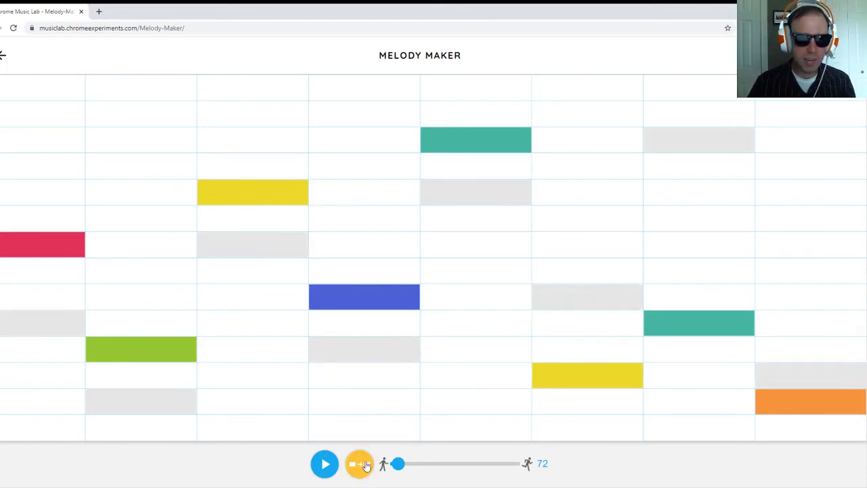
{"action": "left_click", "coordinate": [325, 464]}
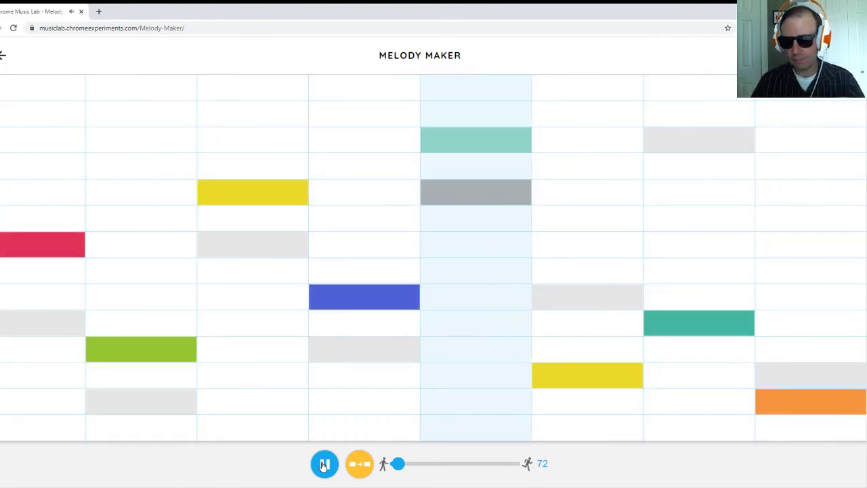
{"action": "left_click", "coordinate": [325, 464]}
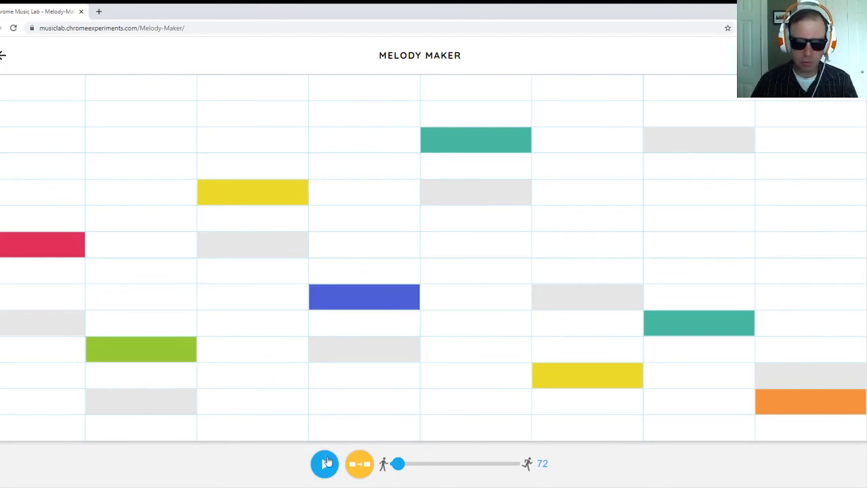
{"action": "left_click", "coordinate": [325, 465]}
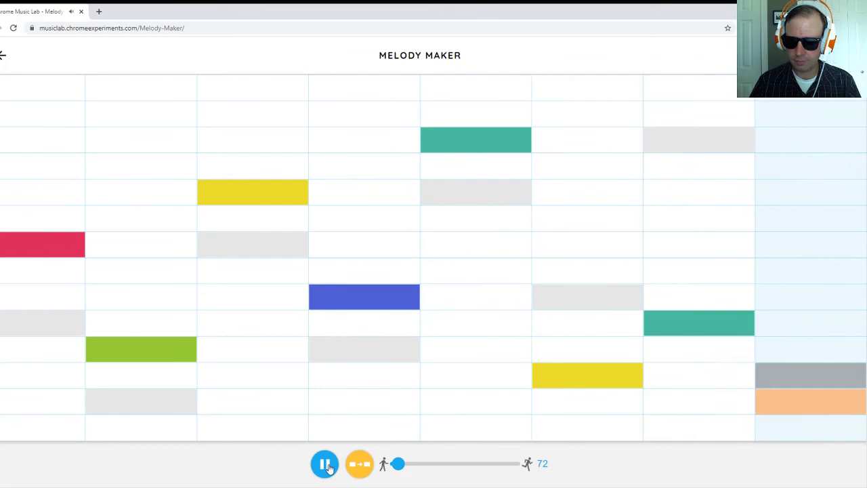
{"action": "left_click", "coordinate": [325, 465]}
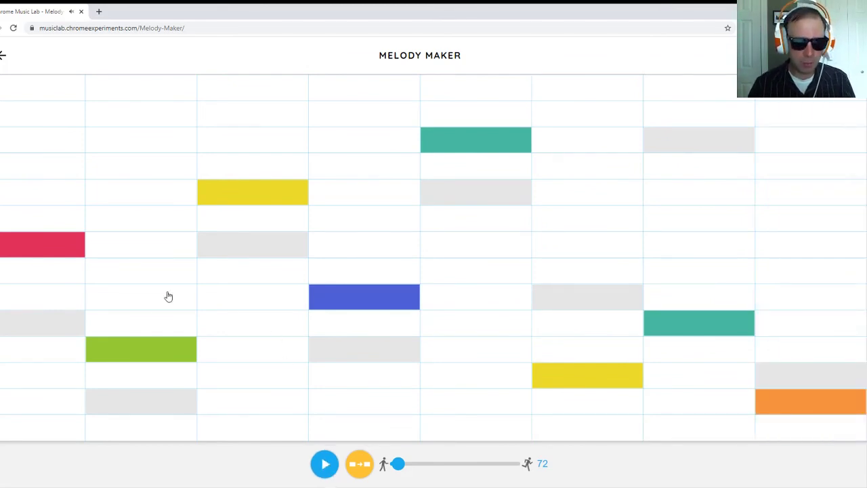
Start clearing the grid, deleting the notes in columns 1, 3, 4 and 5
{"action": "left_click", "coordinate": [144, 350]}
{"action": "left_click", "coordinate": [147, 398]}
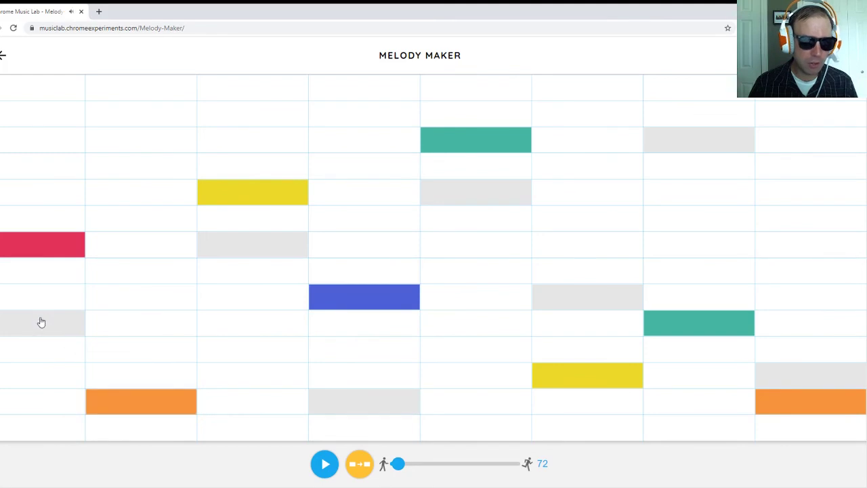
{"action": "left_click", "coordinate": [240, 198]}
{"action": "left_click", "coordinate": [41, 244]}
{"action": "left_click", "coordinate": [355, 292]}
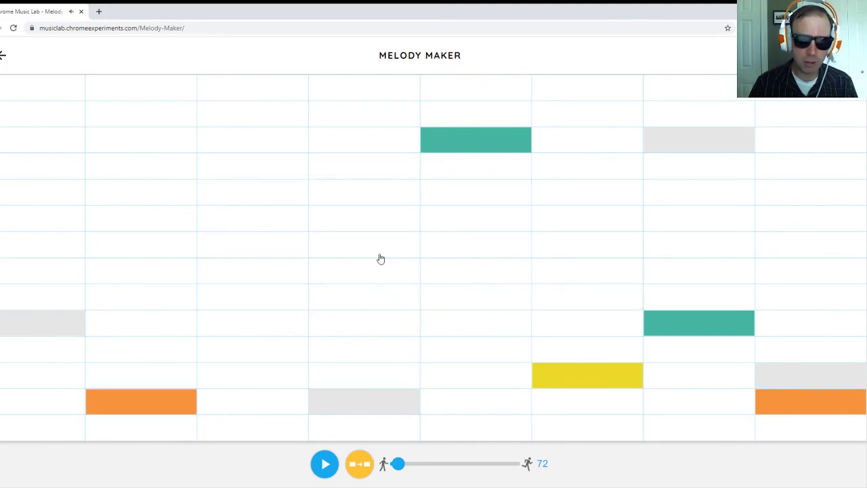
{"action": "left_click", "coordinate": [467, 147]}
Delete the remaining notes in columns 7, 6, 8 and 2, then switch harmony off
{"action": "left_click", "coordinate": [684, 329]}
{"action": "left_click", "coordinate": [623, 358]}
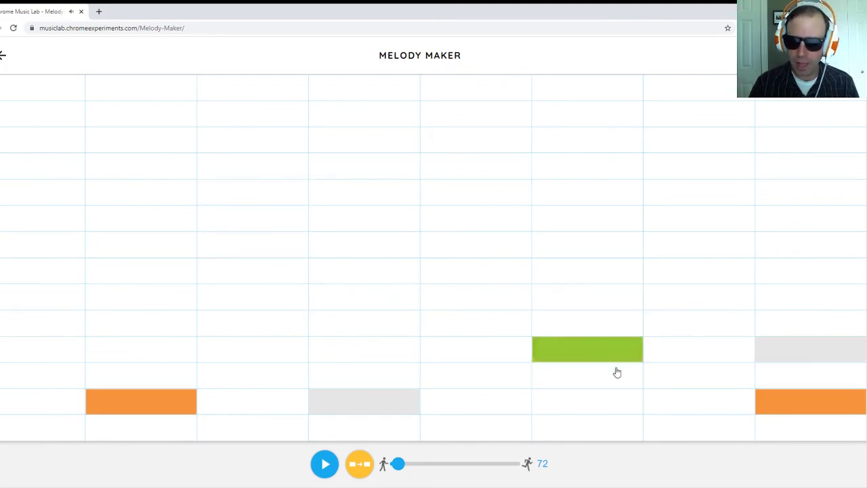
{"action": "left_click", "coordinate": [617, 353]}
{"action": "left_click", "coordinate": [762, 400]}
{"action": "left_click", "coordinate": [144, 400]}
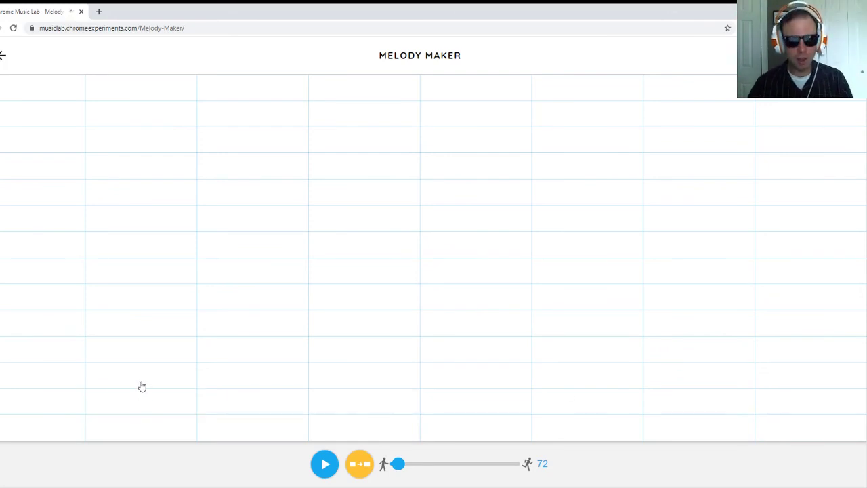
{"action": "left_click", "coordinate": [363, 465]}
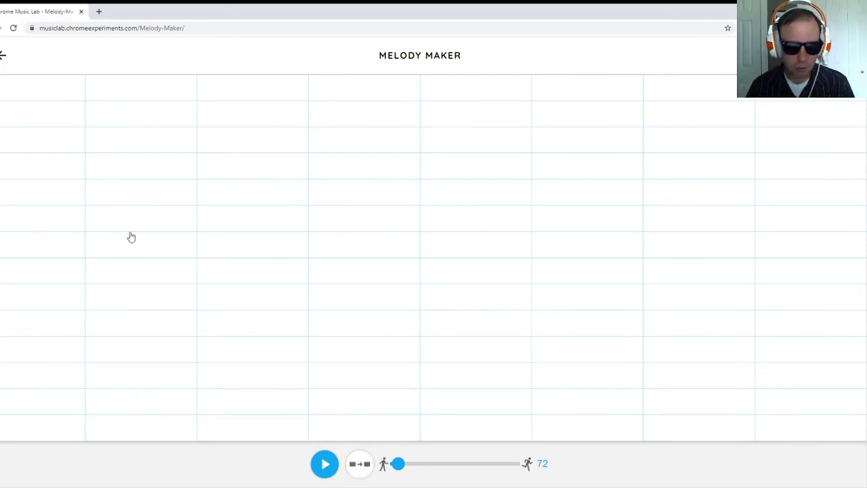
Enter yellow, yellow, green, teal, teal, green, yellow, orange across the eight columns and play it once
{"action": "left_click", "coordinate": [36, 383]}
{"action": "left_click", "coordinate": [108, 386]}
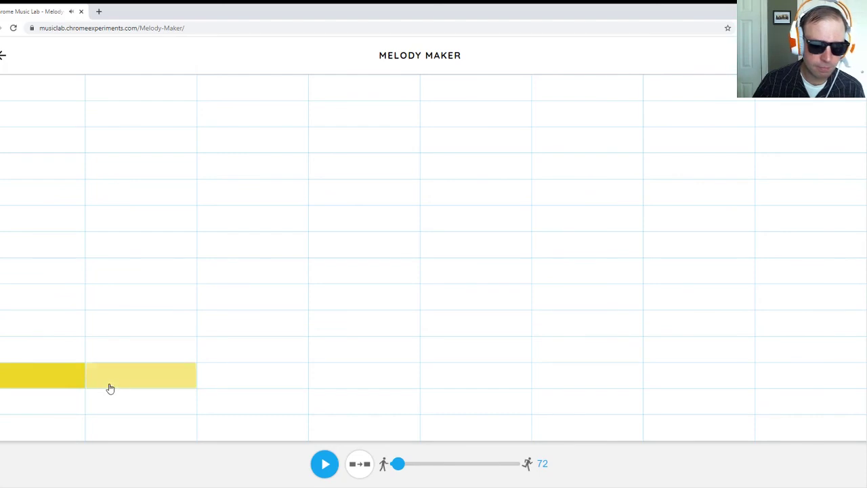
{"action": "left_click", "coordinate": [263, 352]}
{"action": "left_click", "coordinate": [368, 325]}
{"action": "left_click", "coordinate": [470, 323]}
{"action": "left_click", "coordinate": [599, 355]}
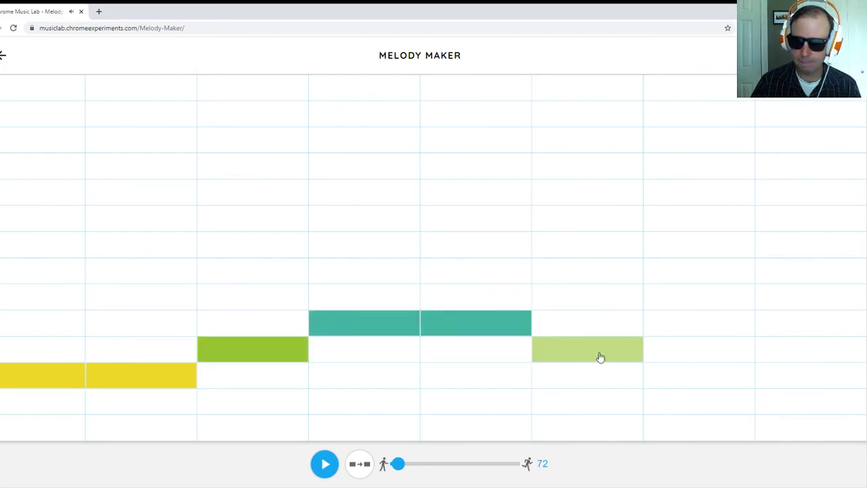
{"action": "left_click", "coordinate": [691, 374]}
{"action": "left_click", "coordinate": [795, 403]}
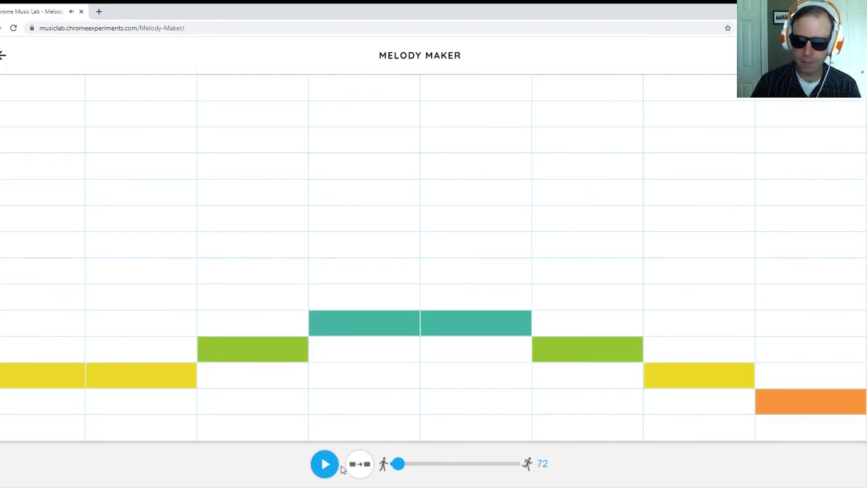
{"action": "left_click", "coordinate": [324, 467]}
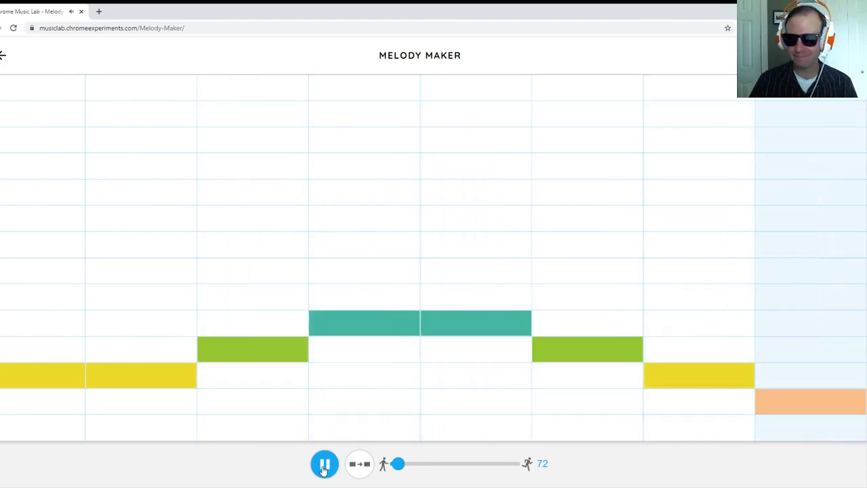
{"action": "left_click", "coordinate": [324, 466]}
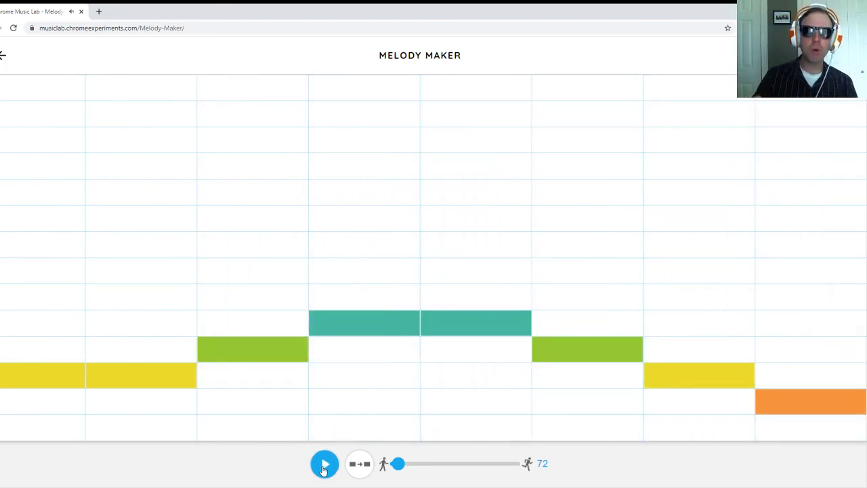